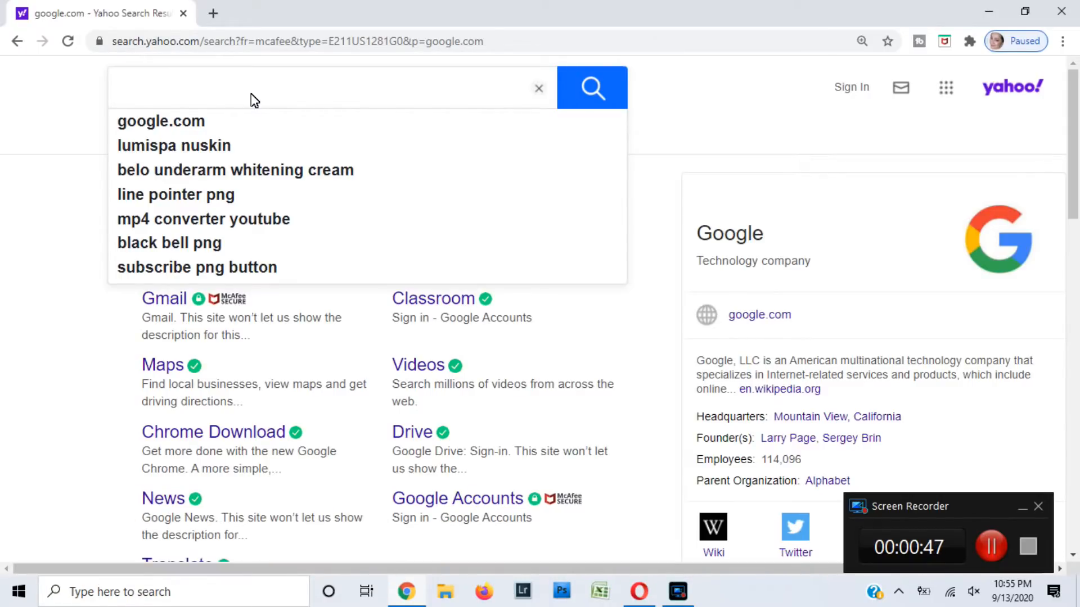
pyautogui.write('g')
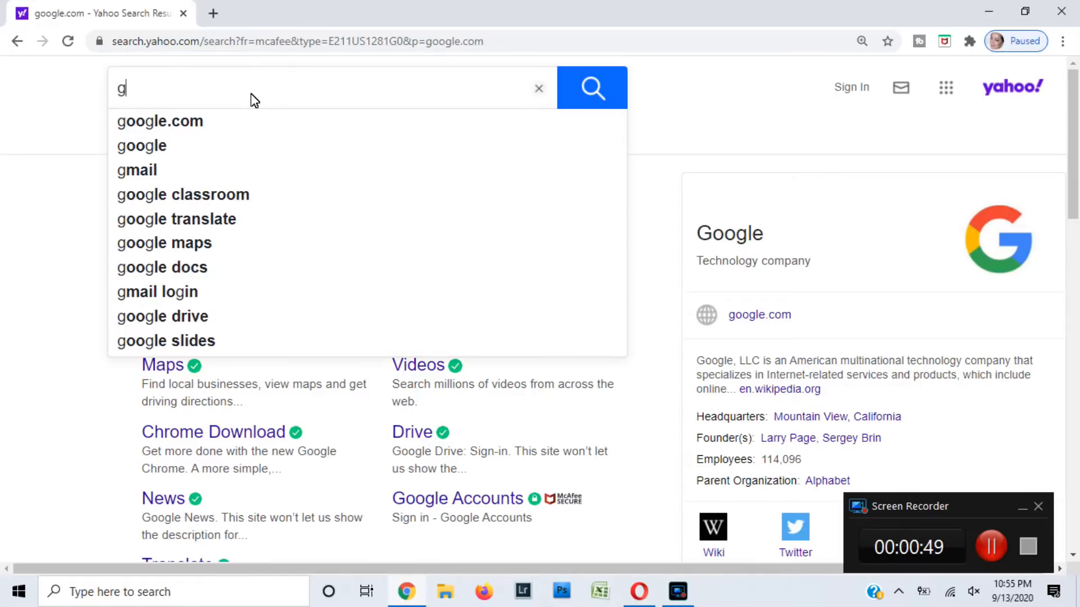
pyautogui.write('oogle.')
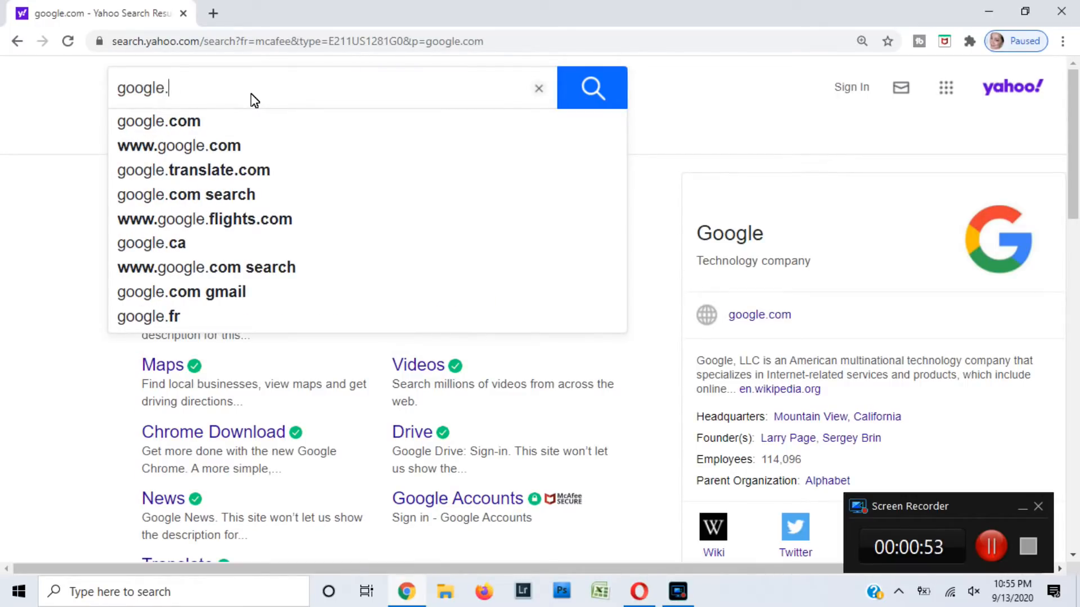
pyautogui.write('a')
pyautogui.press('BackSpace')
pyautogui.write('com/')
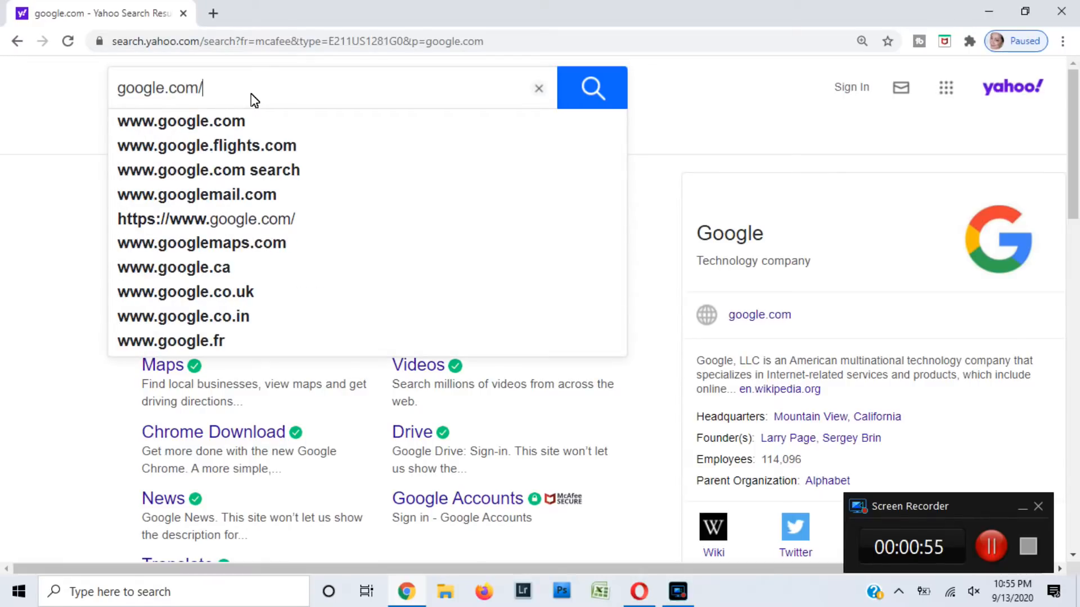
pyautogui.write('ad')
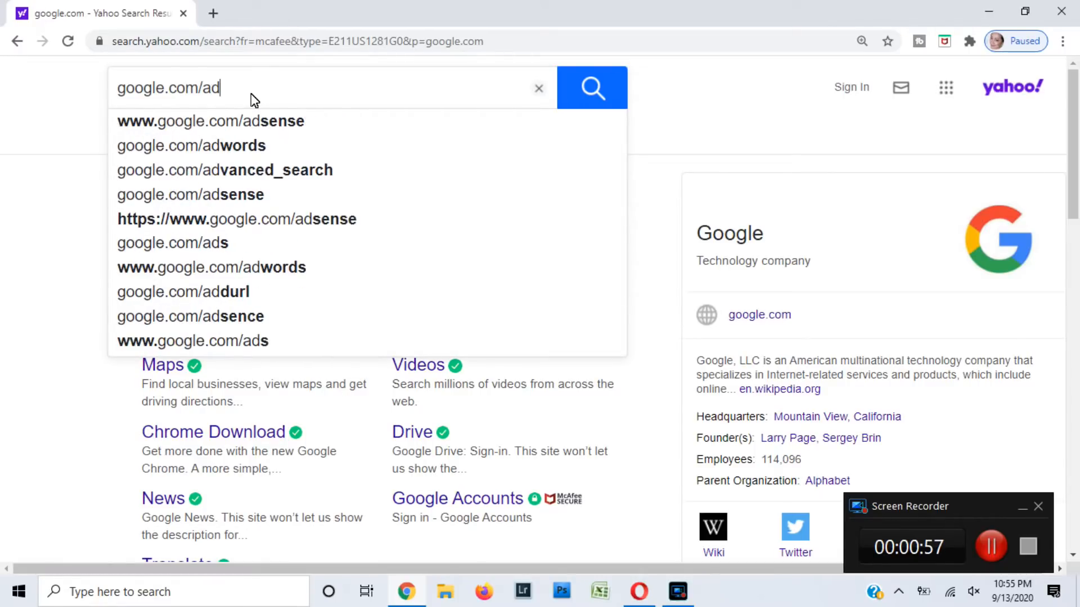
pyautogui.click(276, 120)
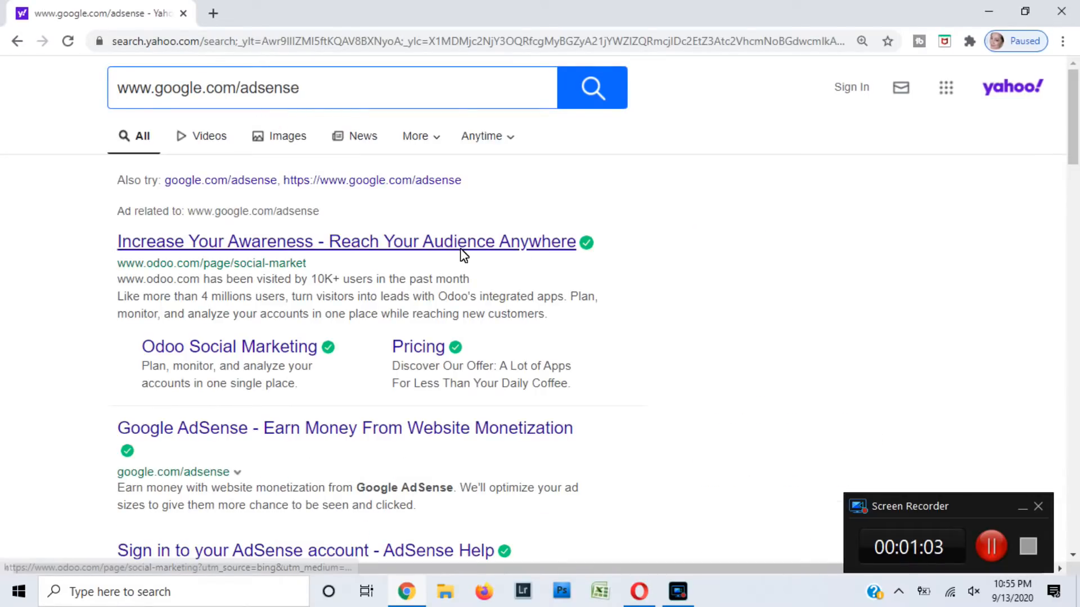
# - Open the Google AdSense site from the search results and sign in with the account password
pyautogui.scroll(-4, 918, 180)
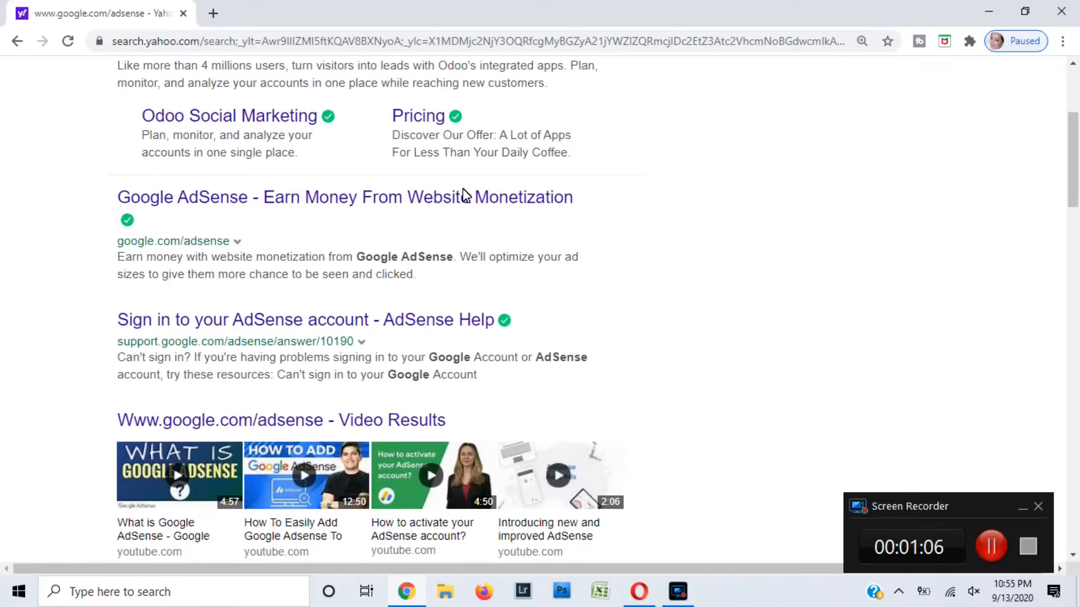
pyautogui.click(368, 201)
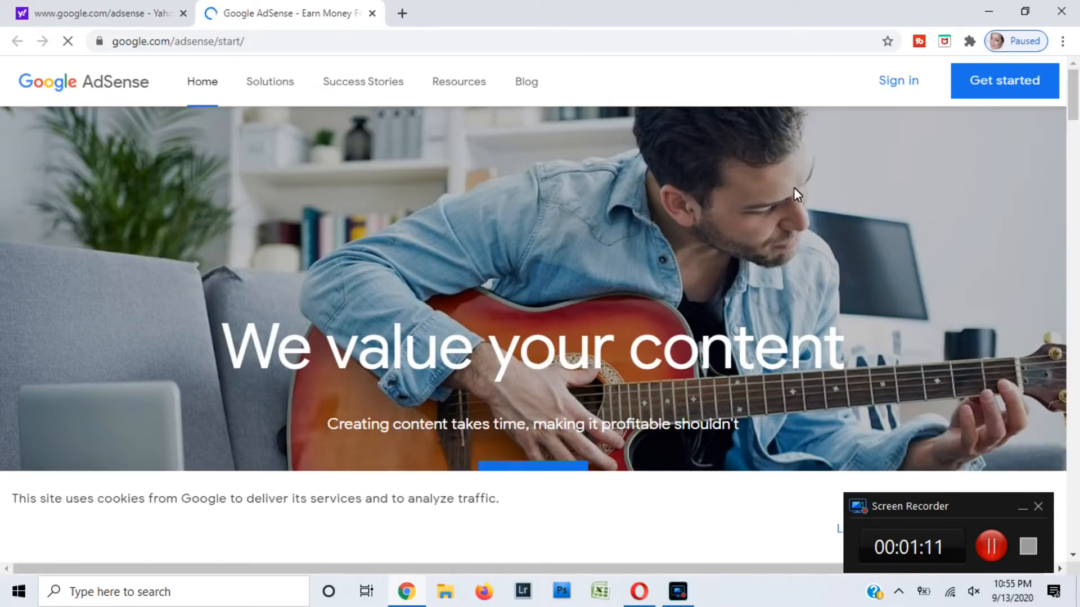
pyautogui.click(899, 82)
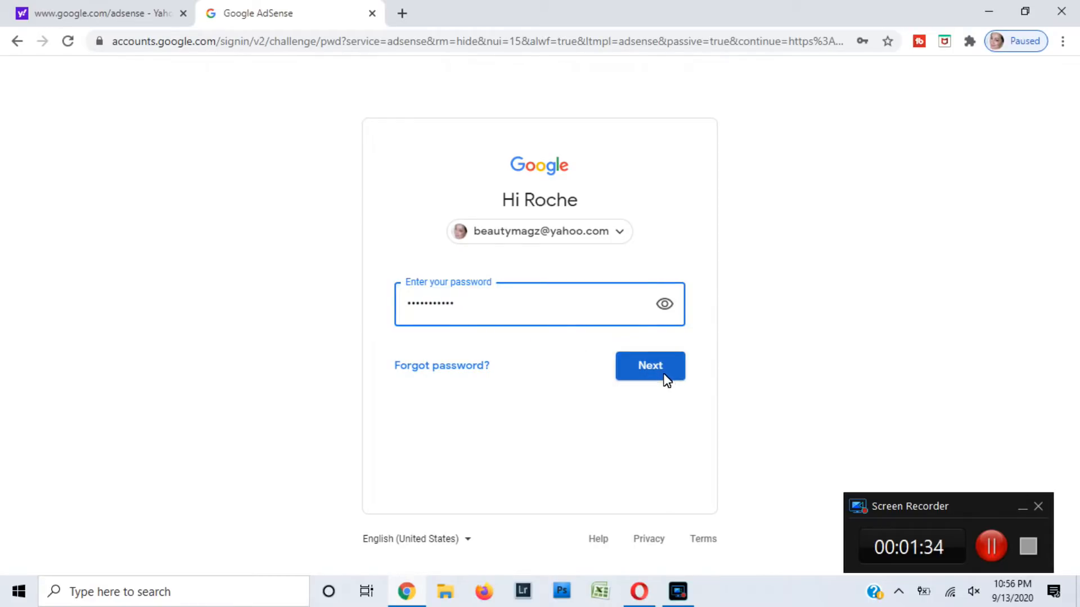
pyautogui.click(661, 373)
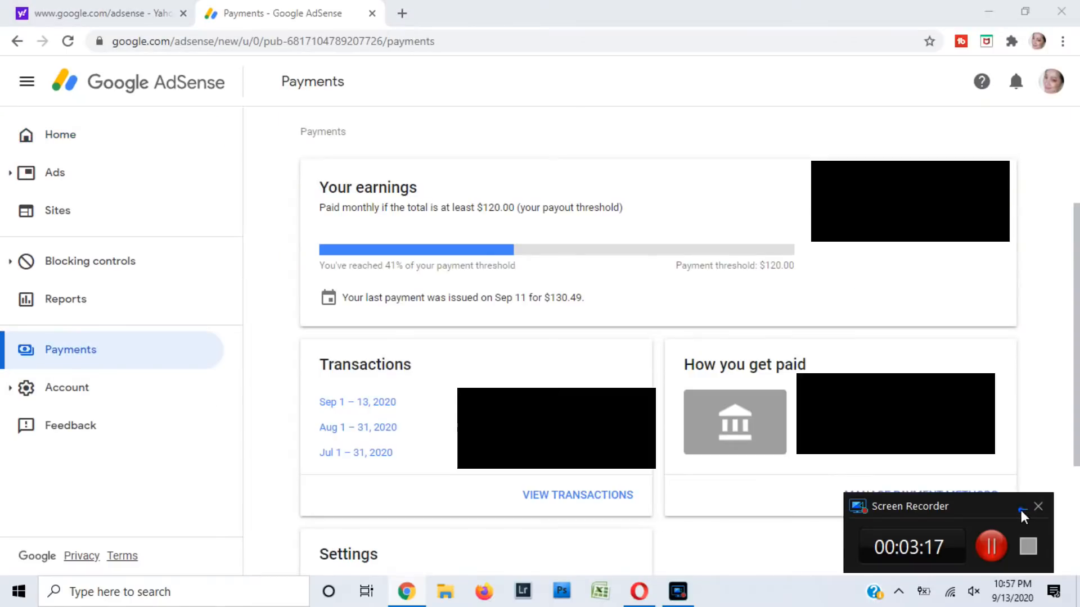
# - Look over the earnings, transactions and payment method on the Payments page and open the payment settings
pyautogui.click(1022, 508)
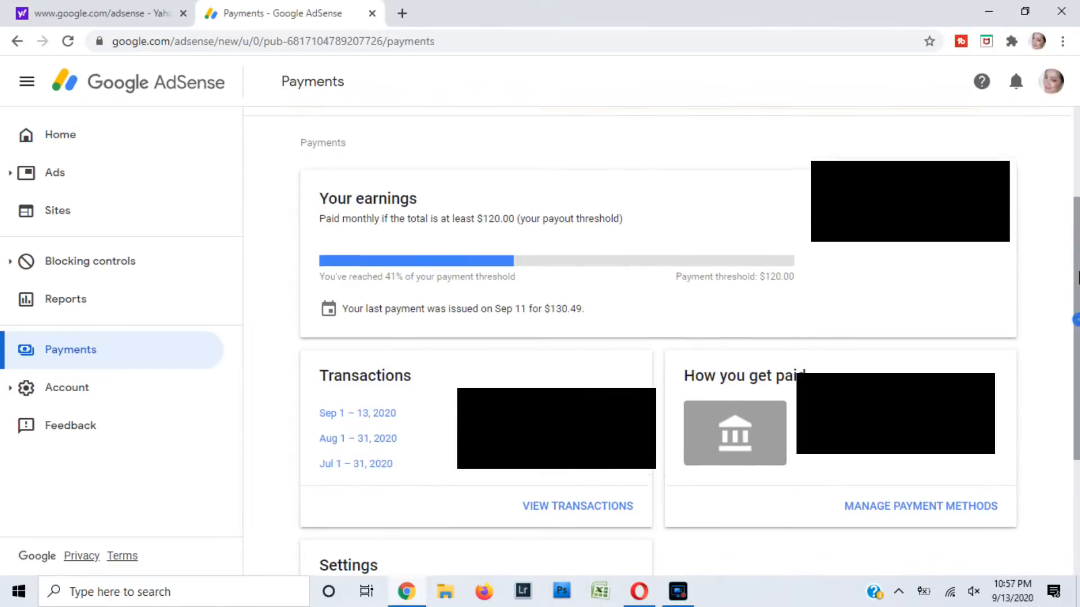
pyautogui.scroll(-3, 621, 238)
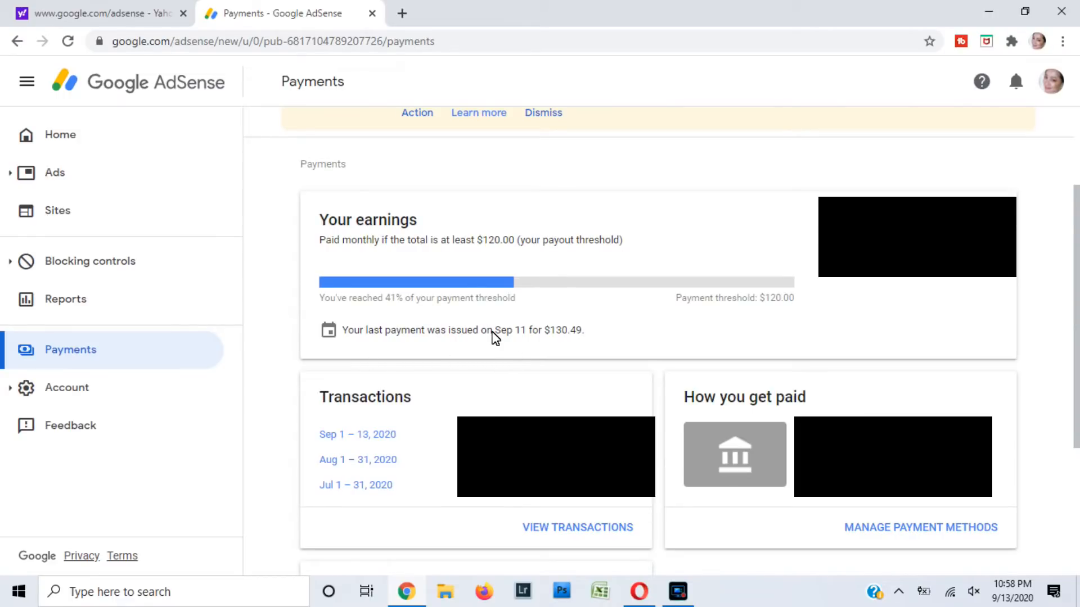
pyautogui.scroll(-3, 726, 298)
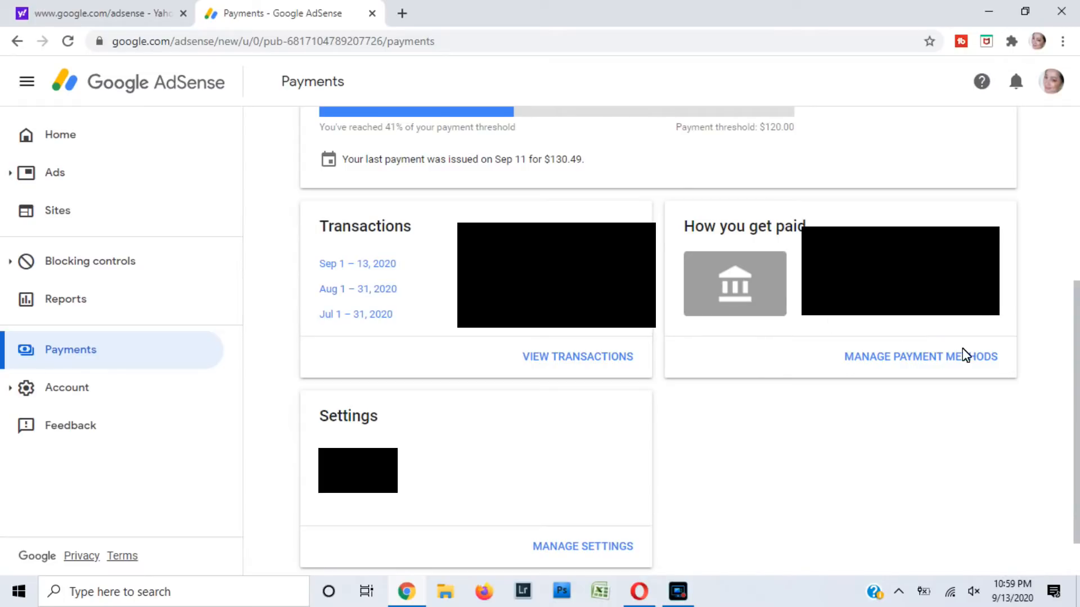
pyautogui.scroll(-1, 984, 360)
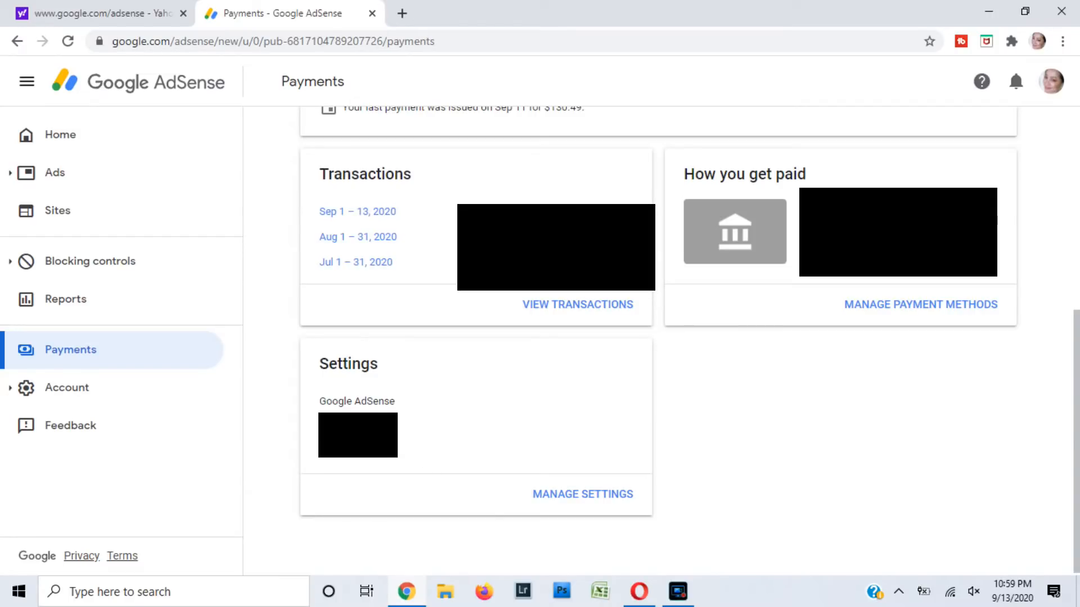
pyautogui.scroll(-1, 415, 335)
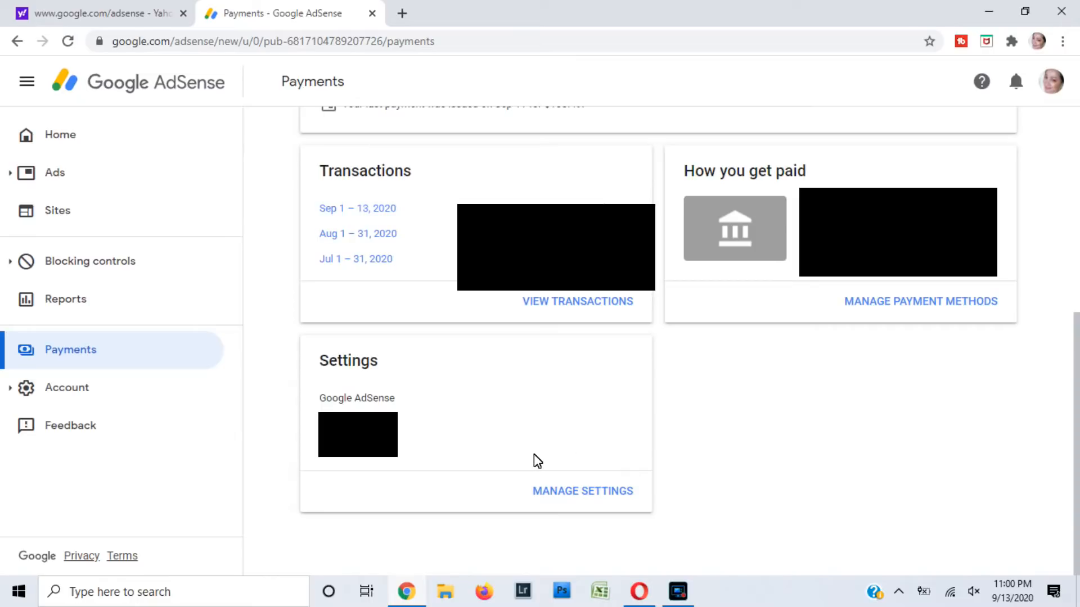
pyautogui.click(565, 494)
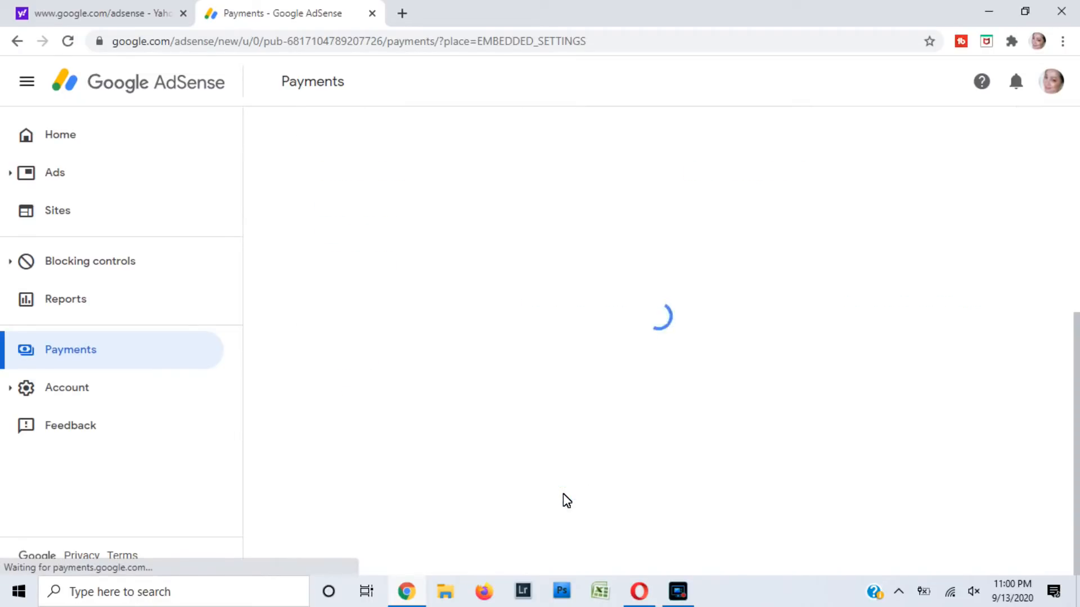
# - Open the payment schedule of the payments account for editing
pyautogui.scroll(-1, 450, 212)
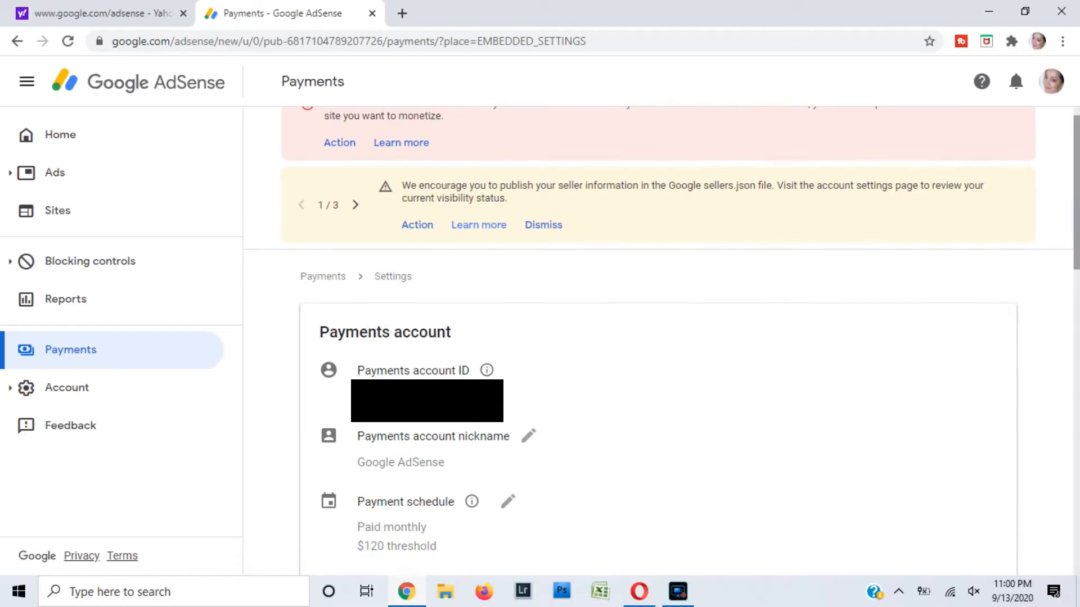
pyautogui.moveTo(1077, 200); pyautogui.dragTo(1077, 264)
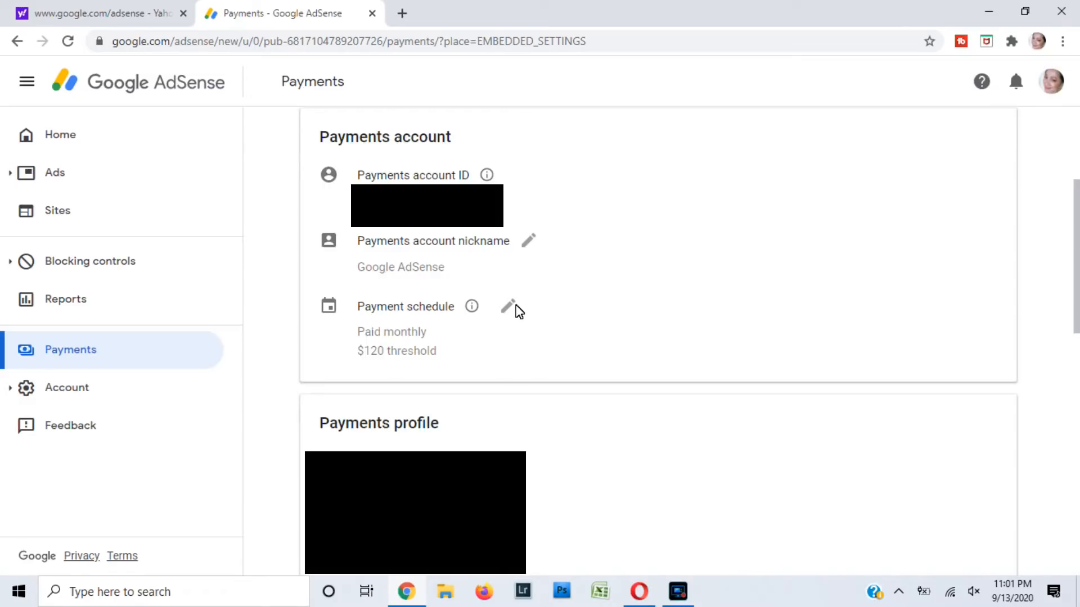
pyautogui.moveTo(473, 313)
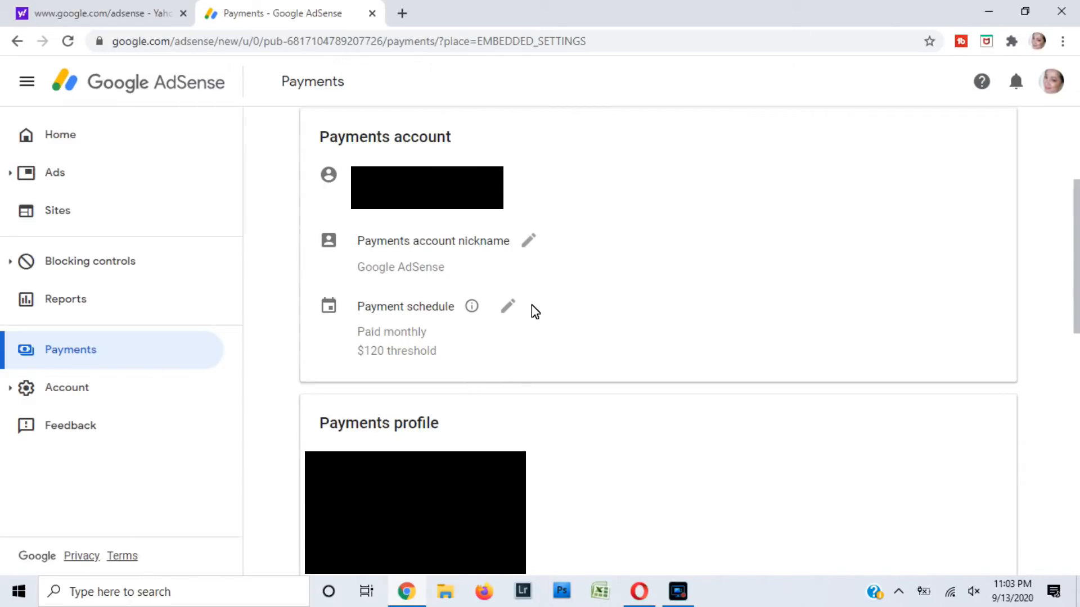
pyautogui.click(509, 308)
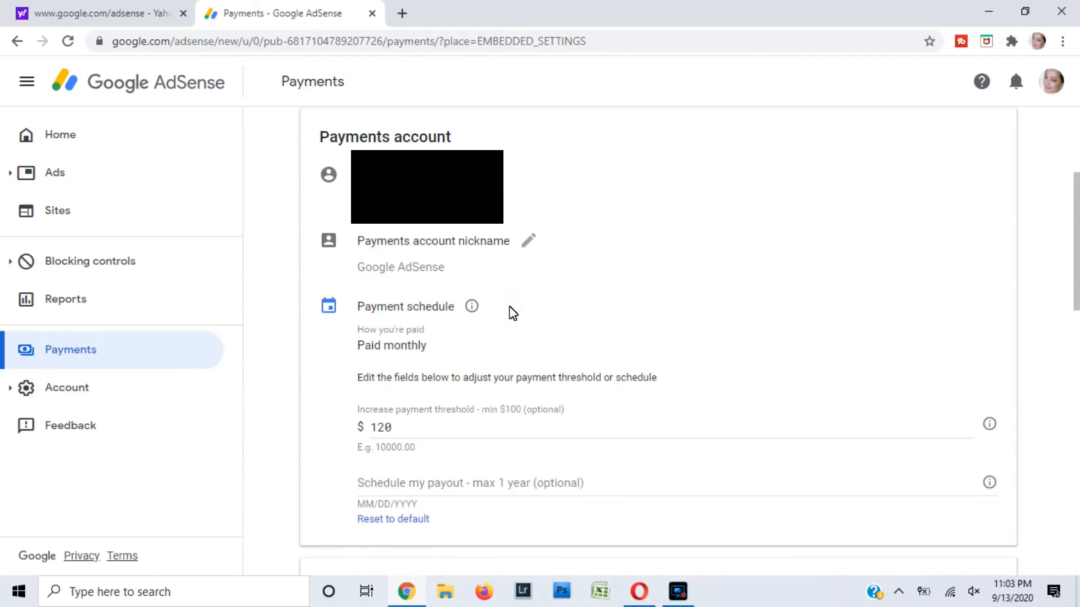
pyautogui.moveTo(1078, 247); pyautogui.dragTo(1078, 280)
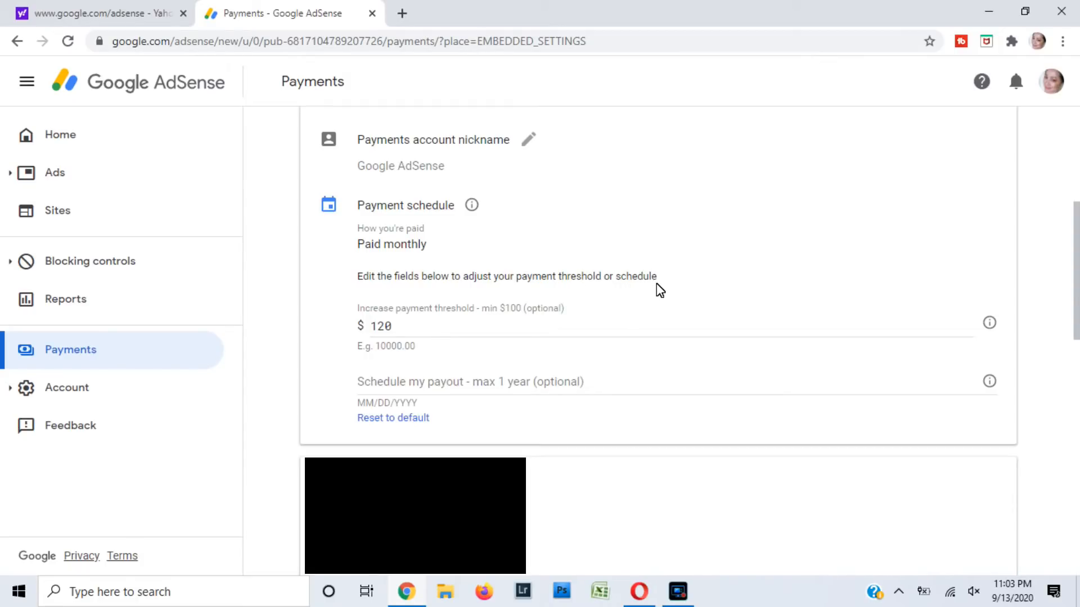
# - Check the help note for the payment threshold and the payout scheduling calendar without choosing a date
pyautogui.click(417, 333)
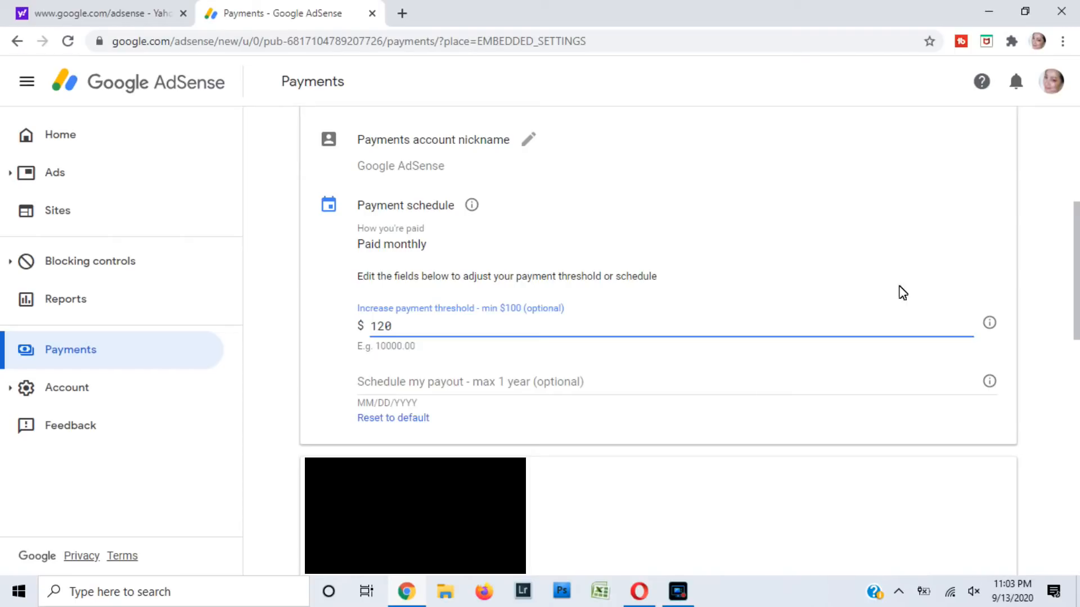
pyautogui.moveTo(990, 325)
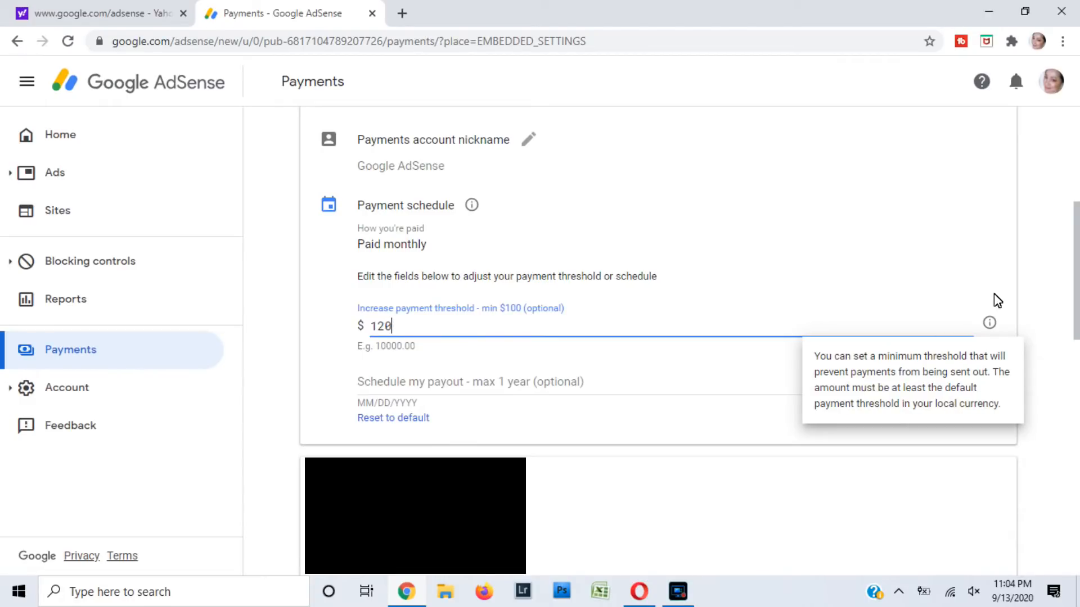
pyautogui.click(761, 360)
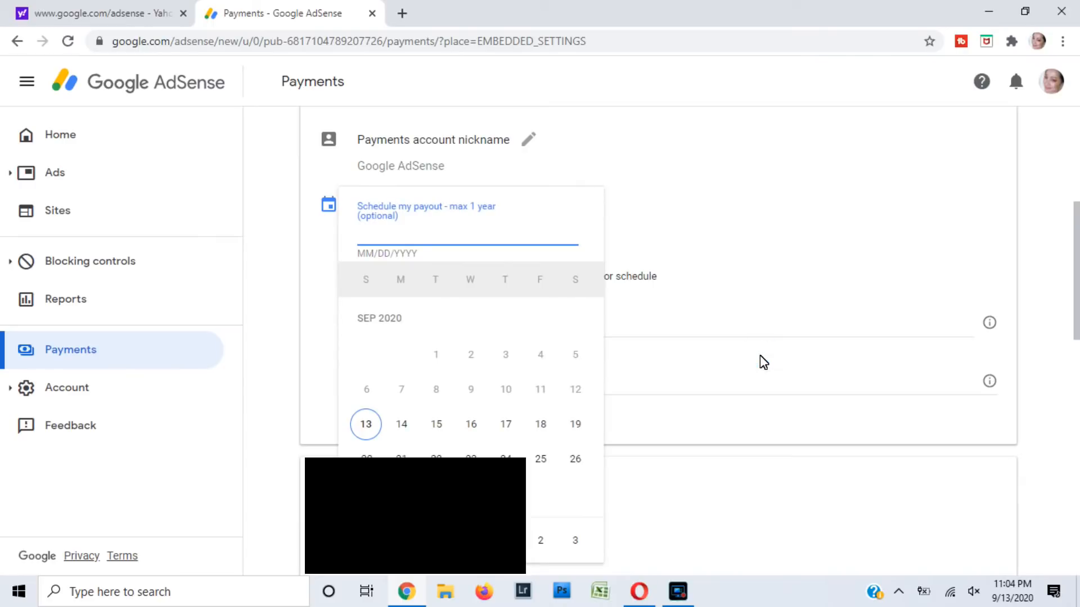
pyautogui.click(1056, 253)
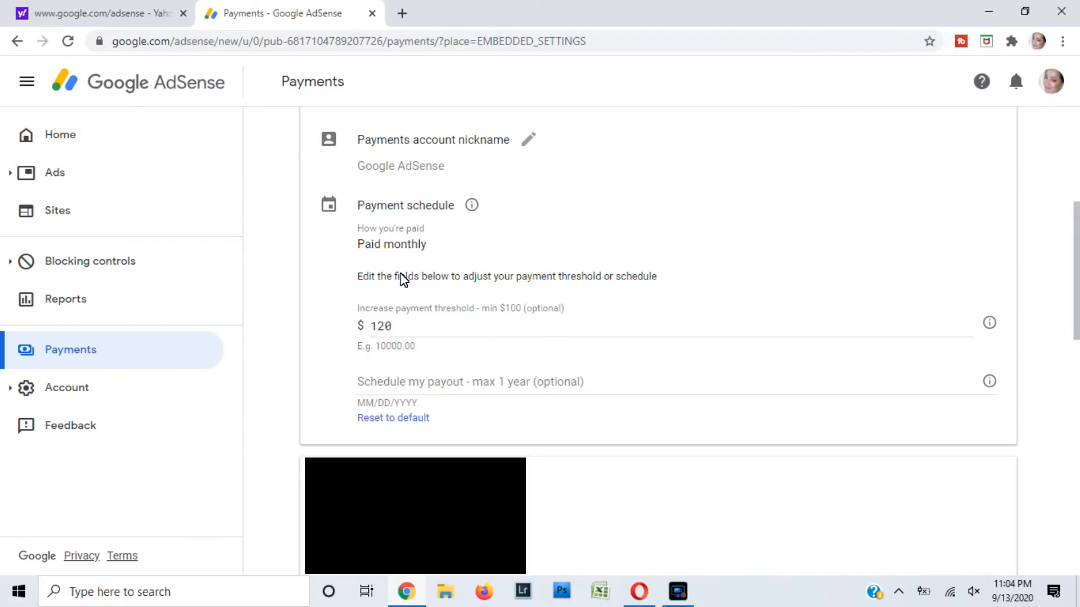
pyautogui.click(409, 246)
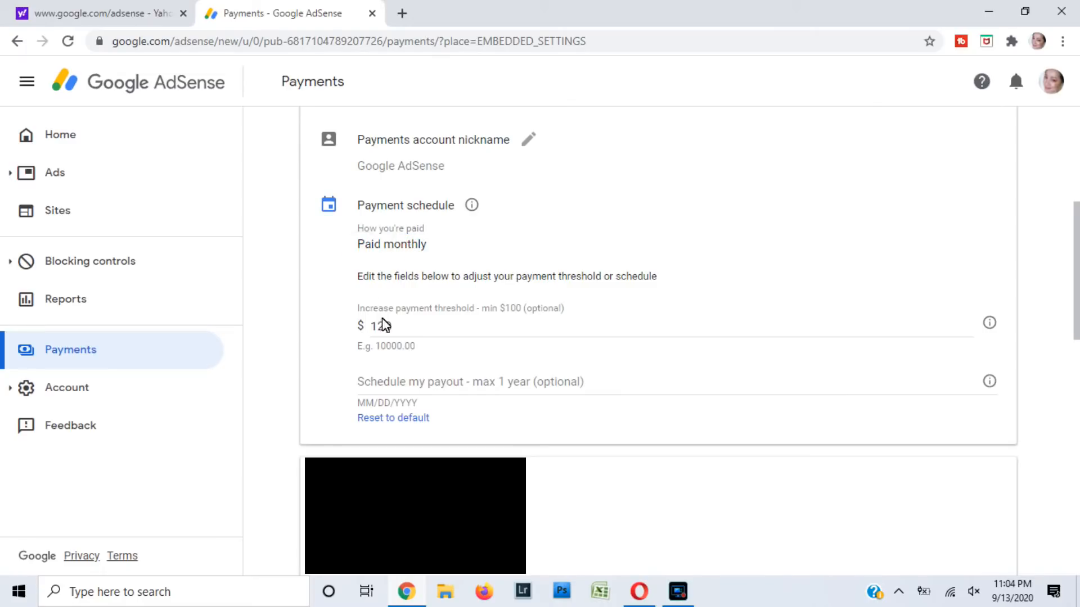
pyautogui.click(380, 383)
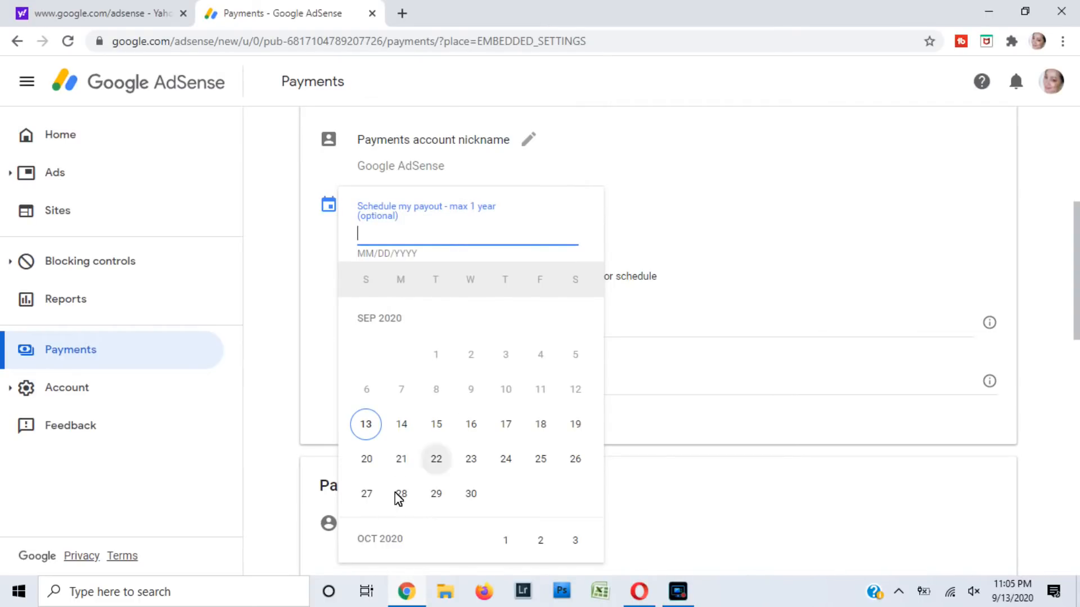
pyautogui.click(289, 363)
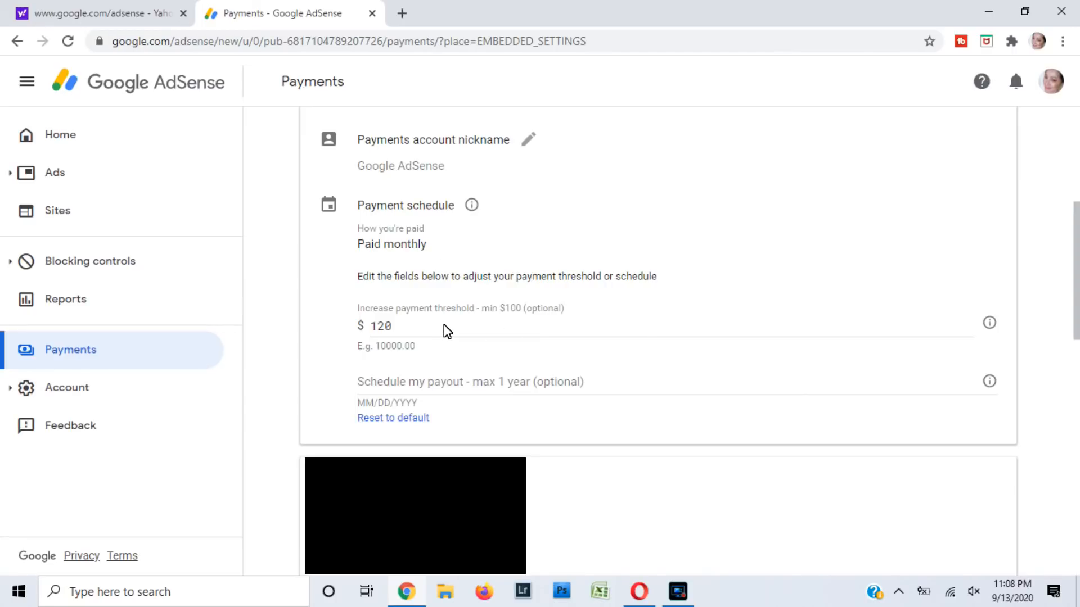
# - Set the payment threshold to $200
pyautogui.click(340, 335)
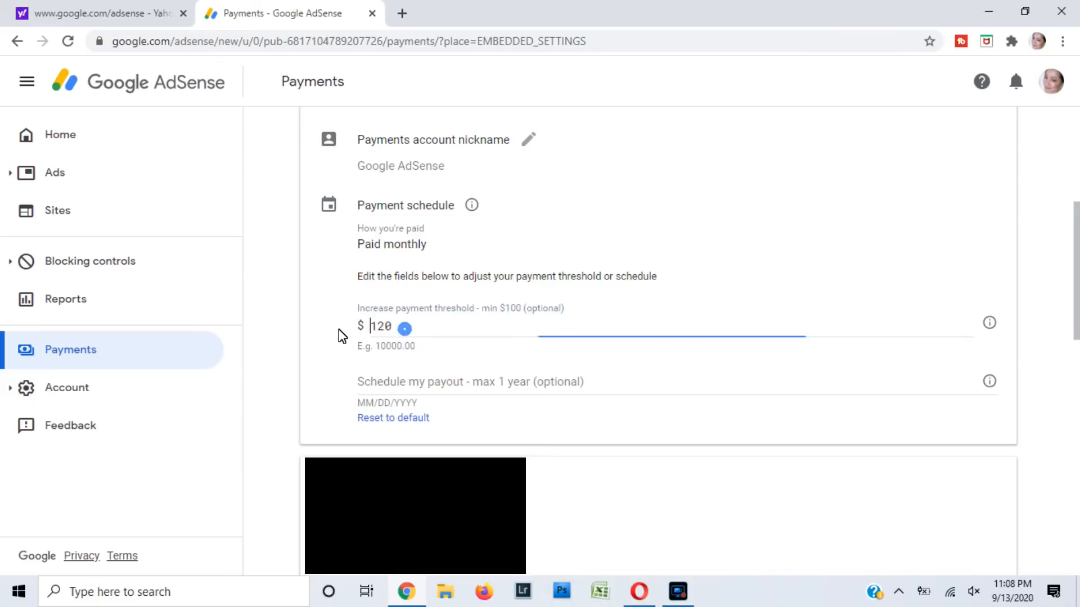
pyautogui.write('200,')
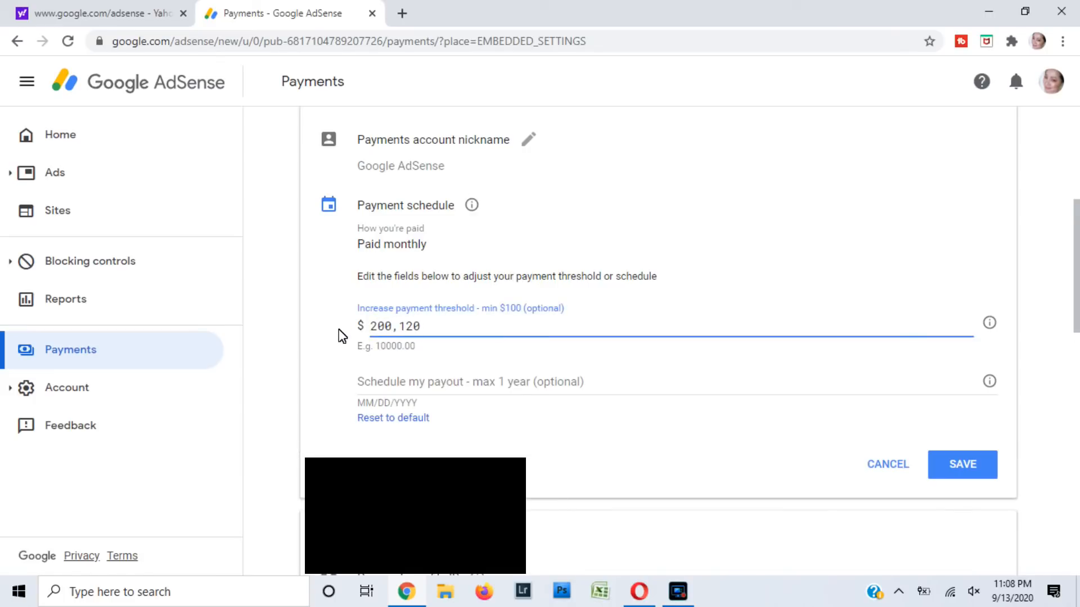
pyautogui.press('Delete')
pyautogui.press('Delete')
pyautogui.press('Delete')
pyautogui.press('Delete')
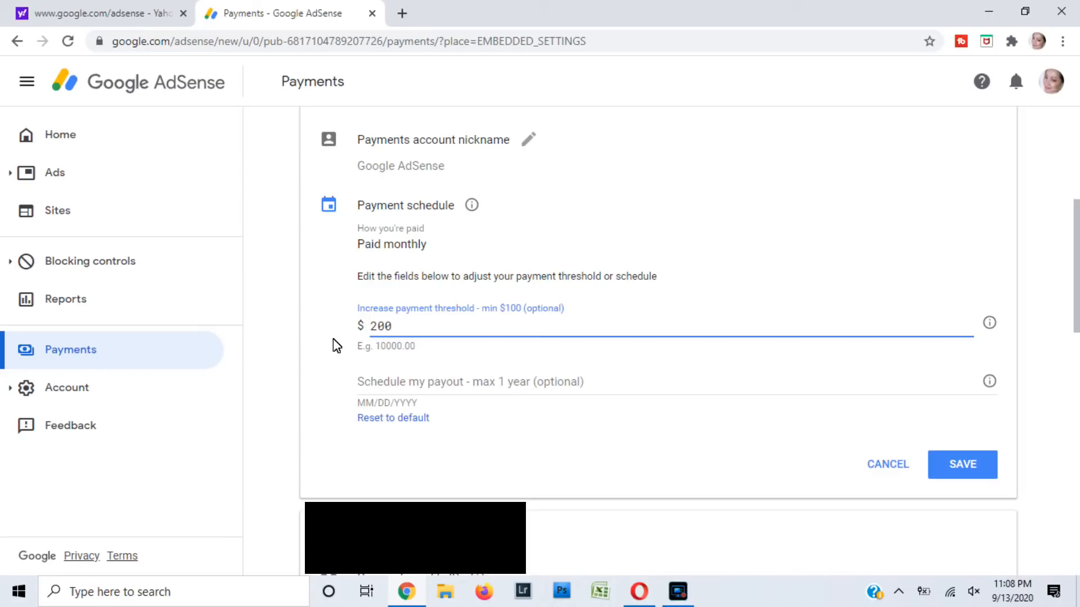
pyautogui.click(337, 362)
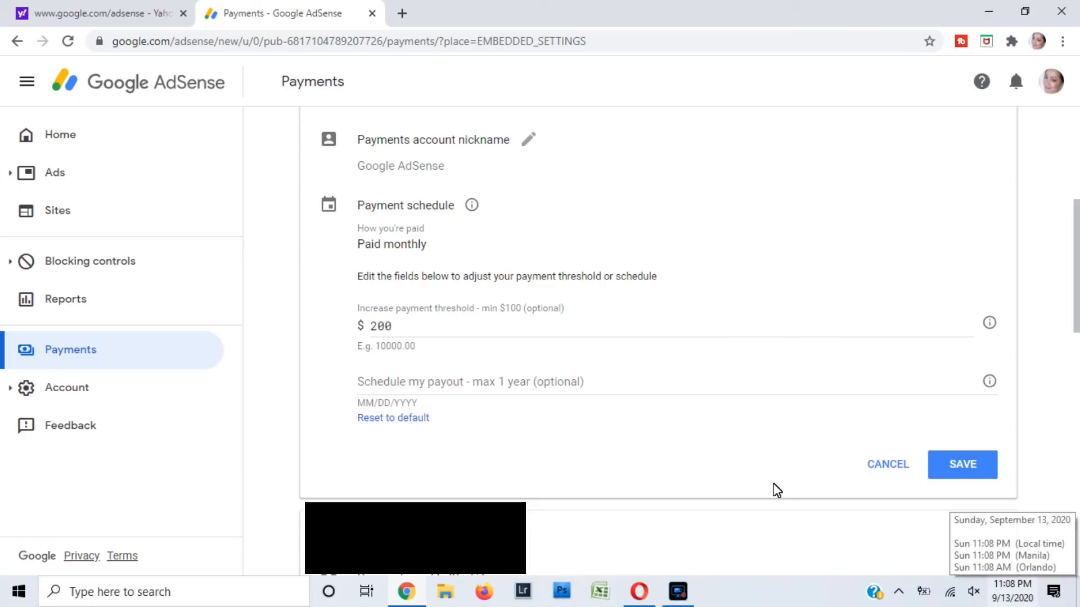
# - Change the payment threshold to $180
pyautogui.moveTo(420, 326); pyautogui.dragTo(319, 325)
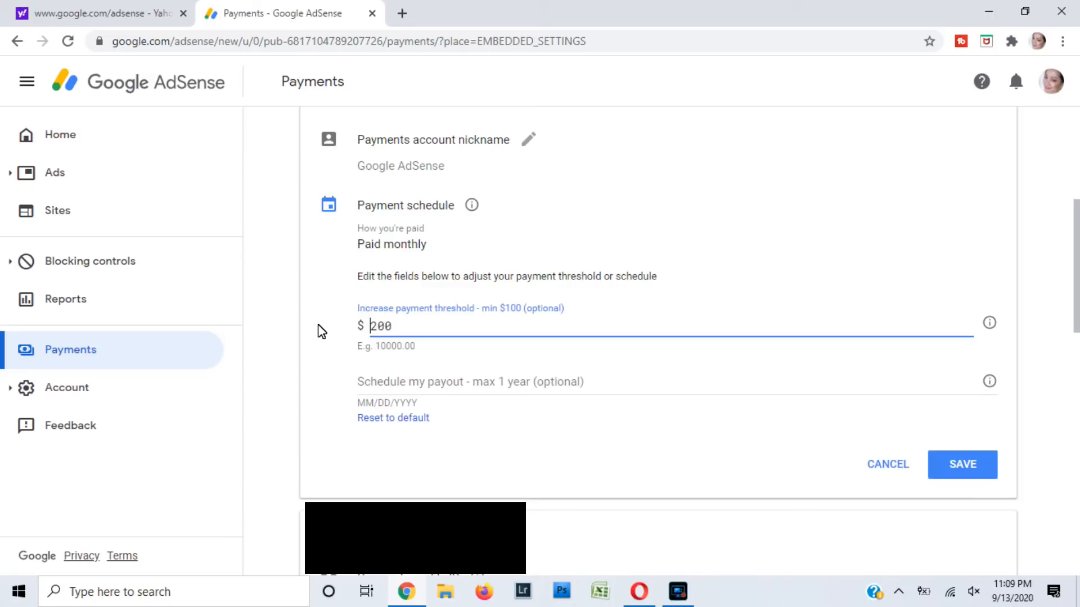
pyautogui.write('100')
pyautogui.moveTo(442, 323); pyautogui.dragTo(391, 328)
pyautogui.press('BackSpace')
pyautogui.click(338, 370)
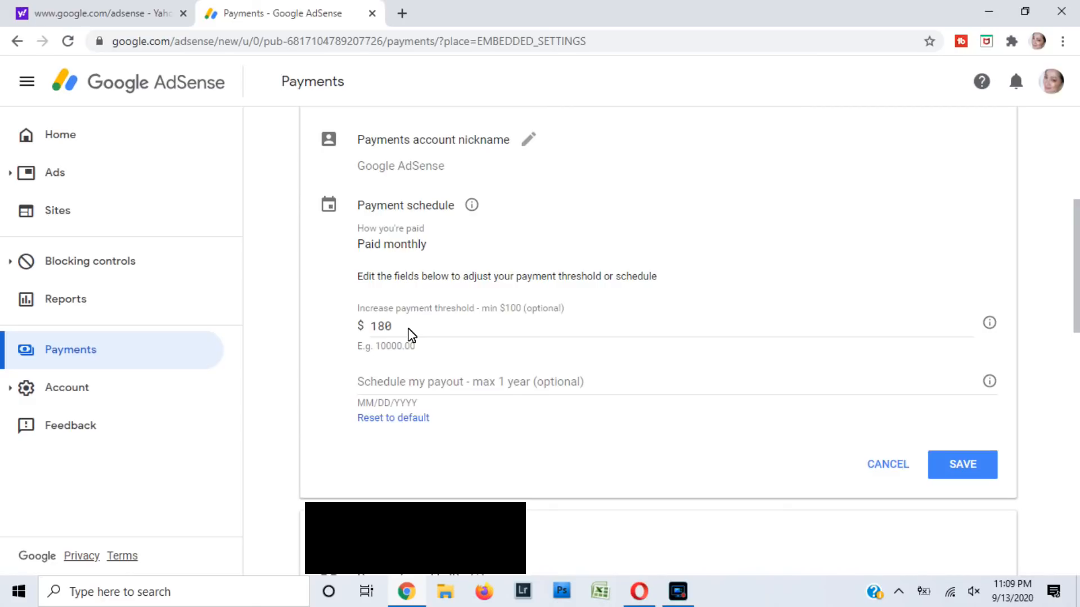
pyautogui.moveTo(392, 327); pyautogui.dragTo(379, 326)
pyautogui.click(379, 327)
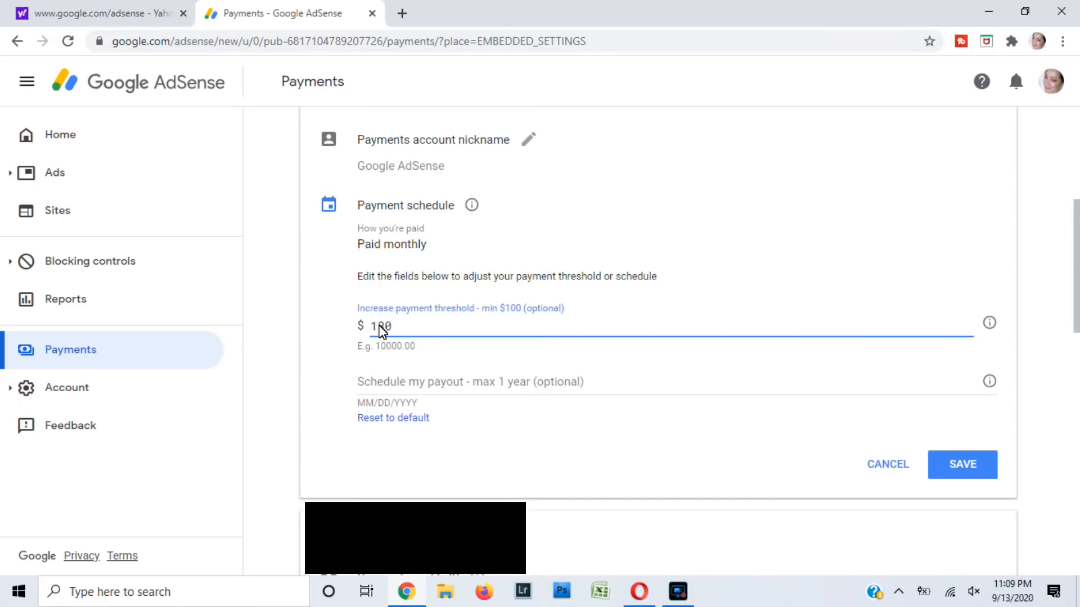
pyautogui.moveTo(379, 325); pyautogui.dragTo(405, 329)
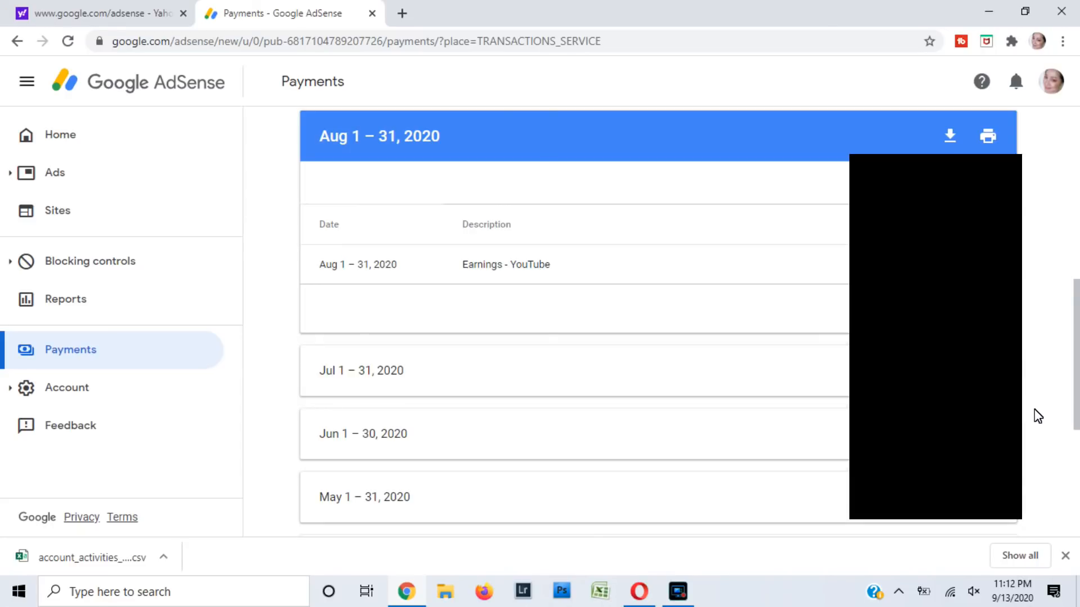
# - Examine this year's detailed transactions, from the August entries back to the September entries and the transaction filters
pyautogui.scroll(1, 1038, 416)
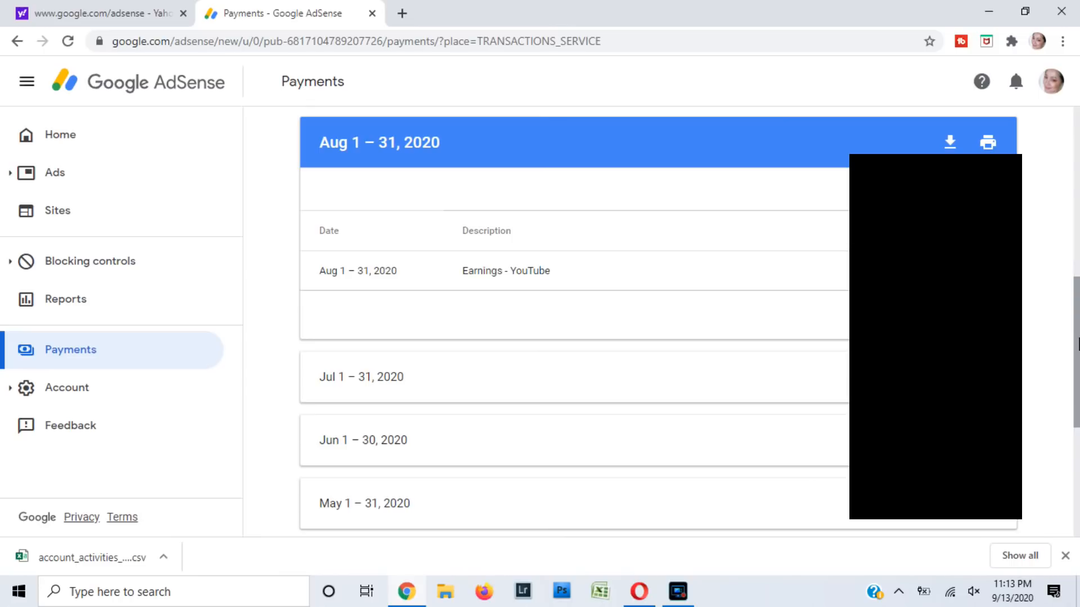
pyautogui.moveTo(1078, 344); pyautogui.dragTo(1078, 251)
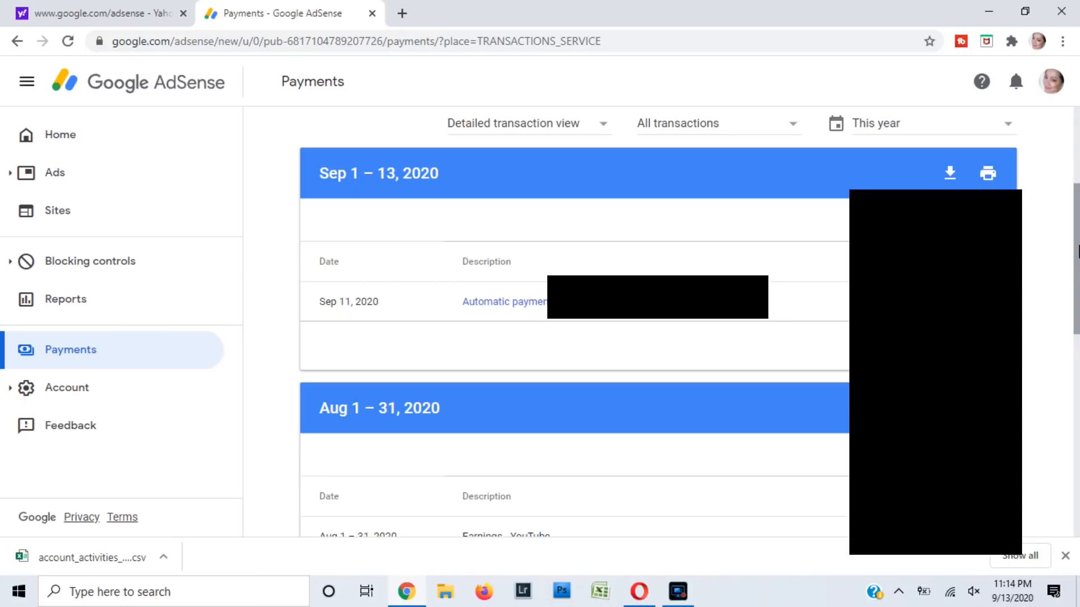
pyautogui.scroll(4, 1022, 348)
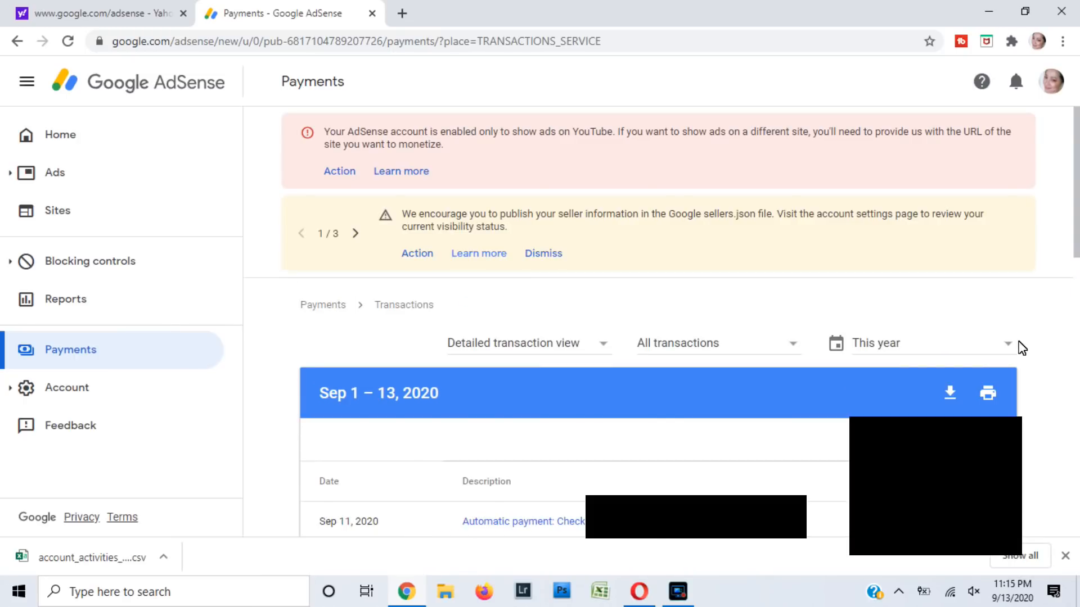